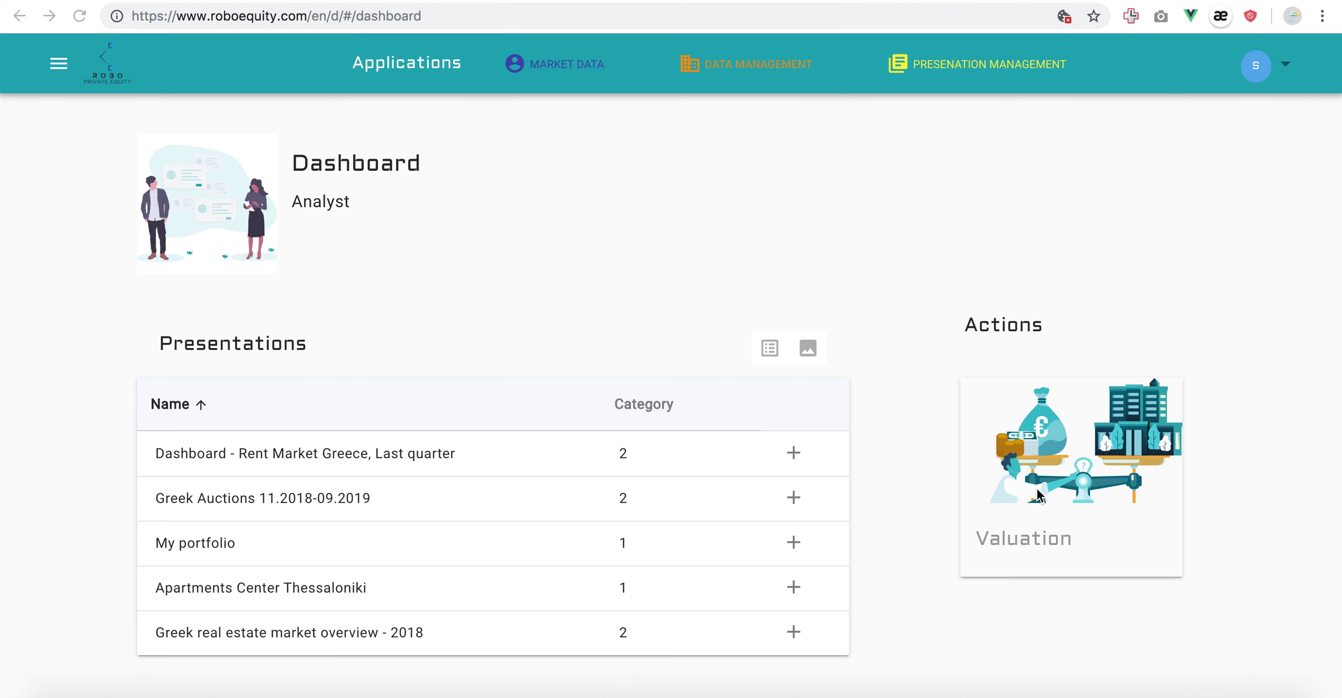
Open the Valuation tool from the Actions card on the dashboard.
click(1019, 519)
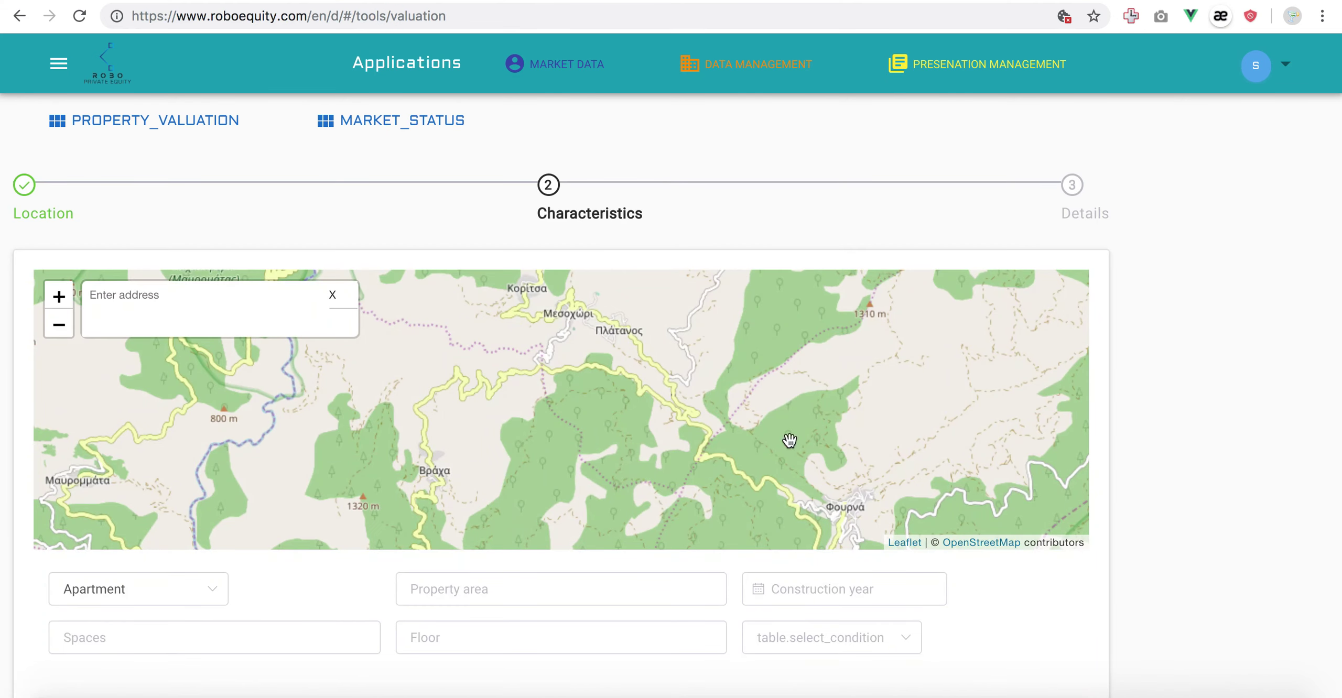
Search for the apartment's Thessaloniki street address and pin it on the map.
click(198, 298)
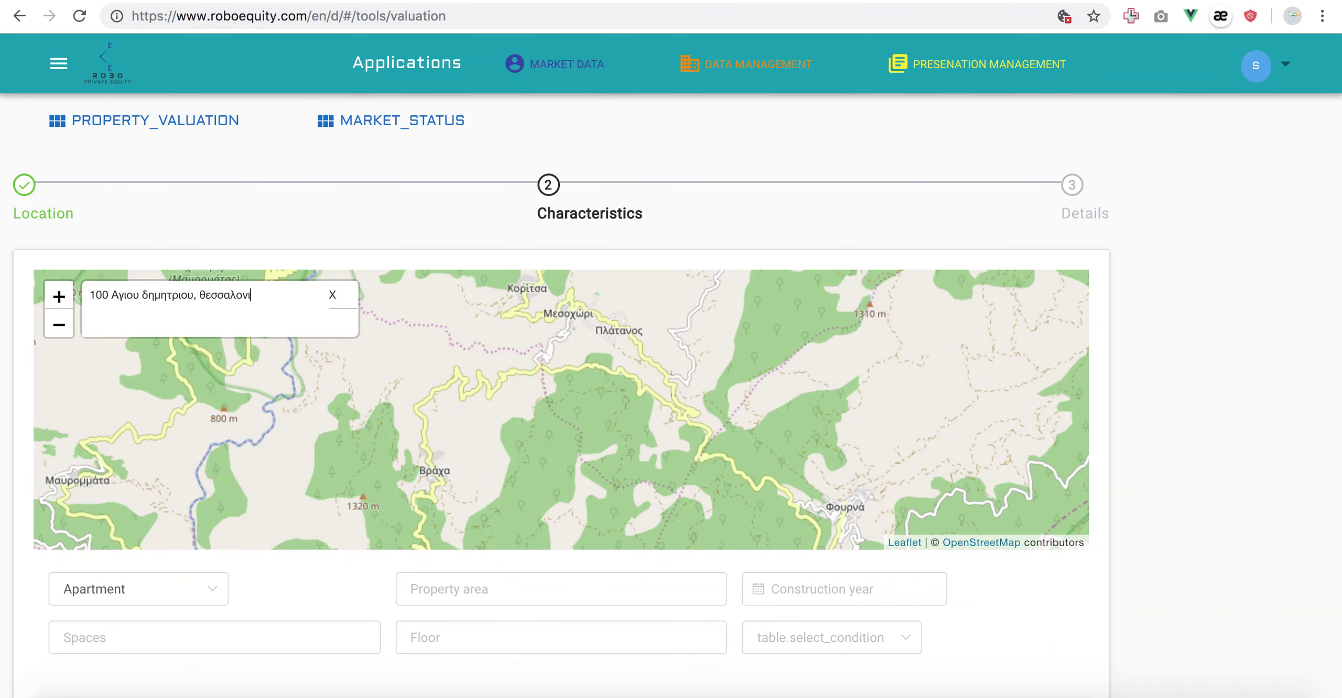
key(Return)
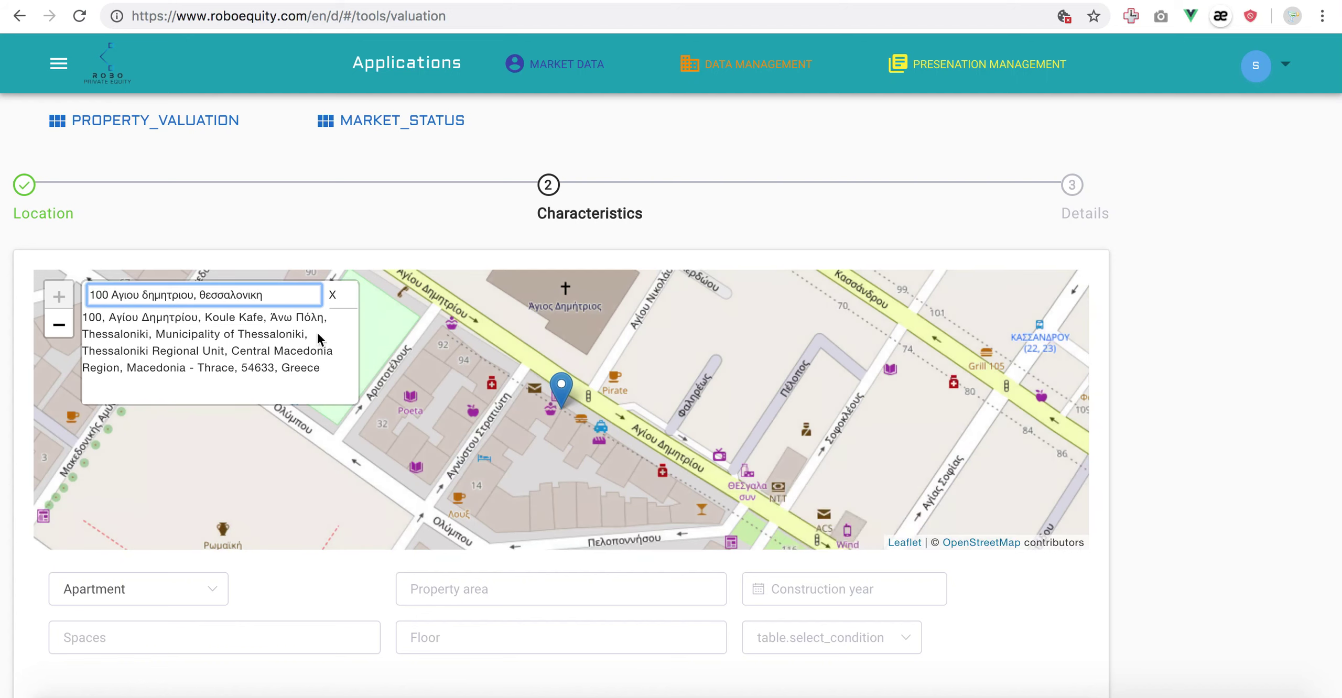
click(1153, 341)
Enter property area 100 and construction year 2001.
scroll(1158, 344, down, 3)
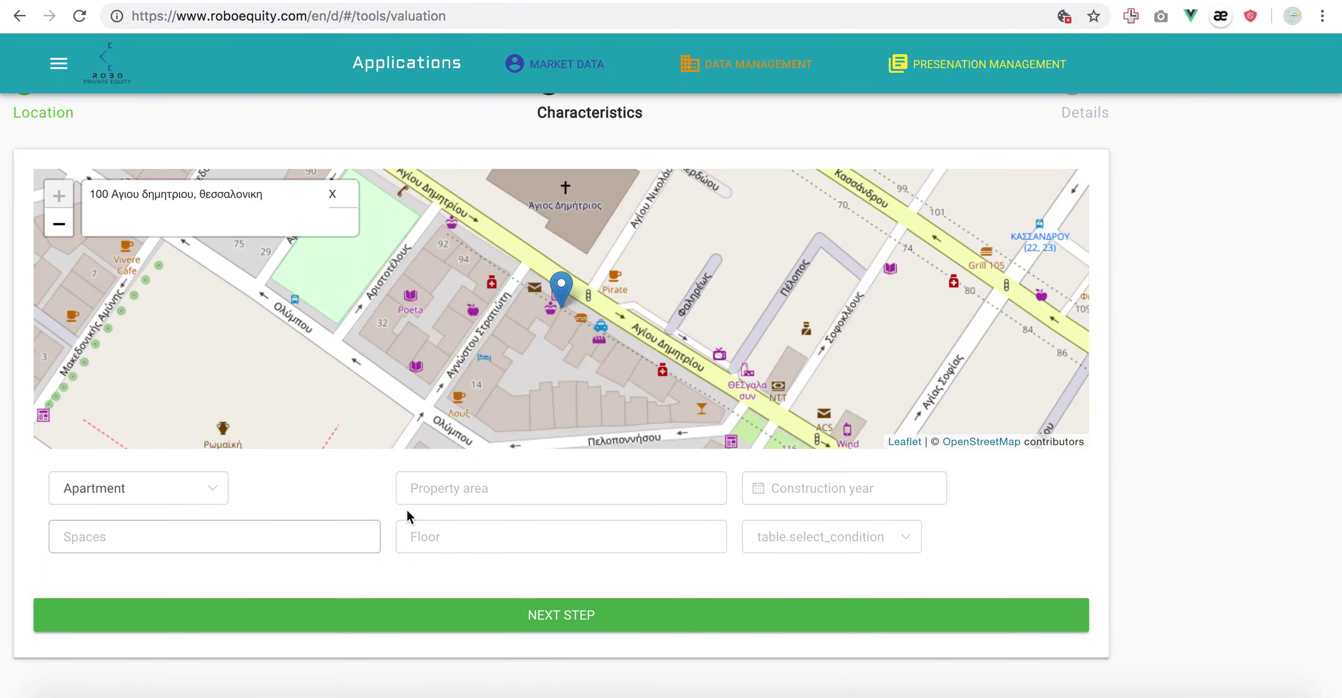
click(419, 488)
text(100)
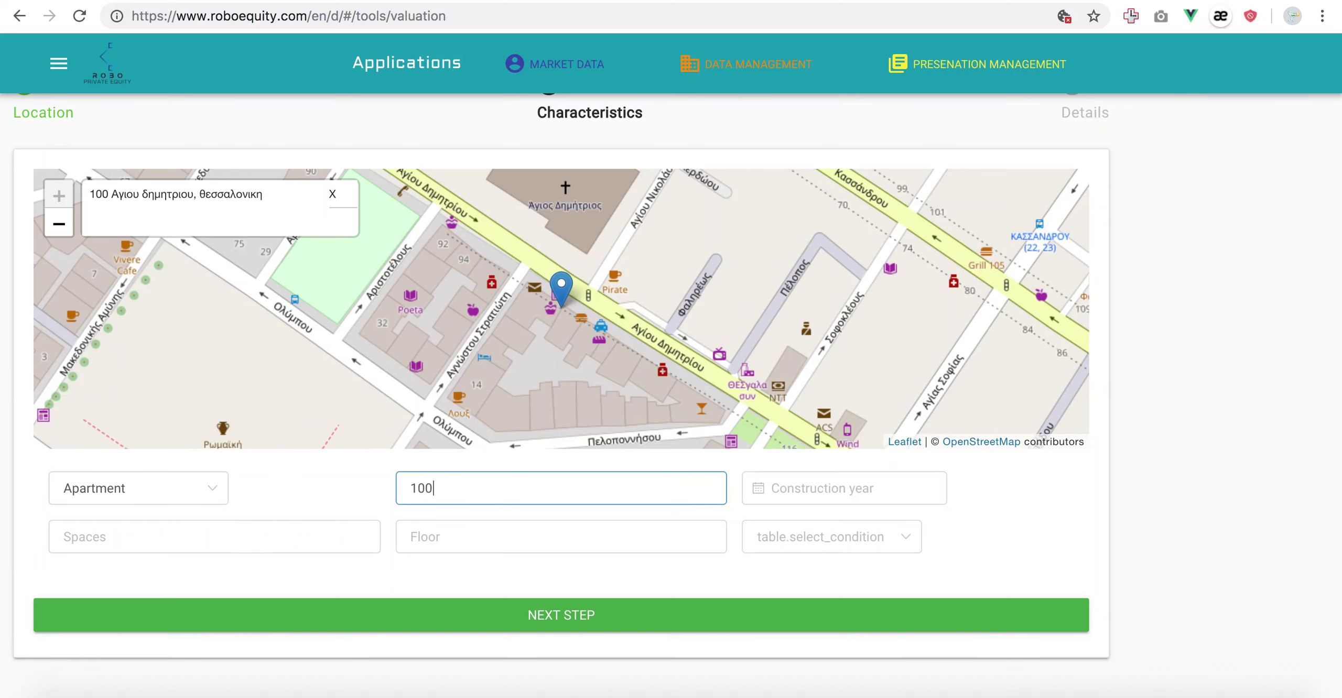
click(891, 493)
click(759, 220)
click(857, 278)
Set 2 spaces, floor 2 and Good condition, then submit for a valuation.
click(239, 545)
text(2)
click(433, 540)
text(2)
click(808, 535)
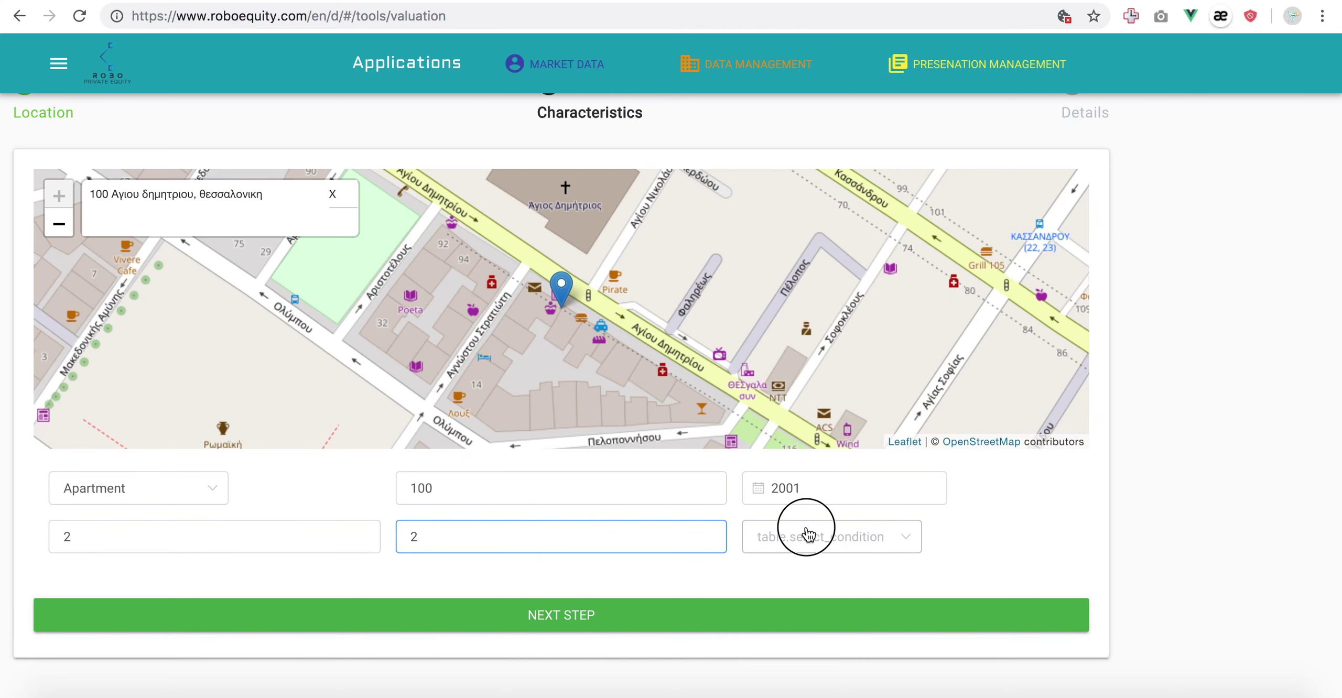
click(819, 389)
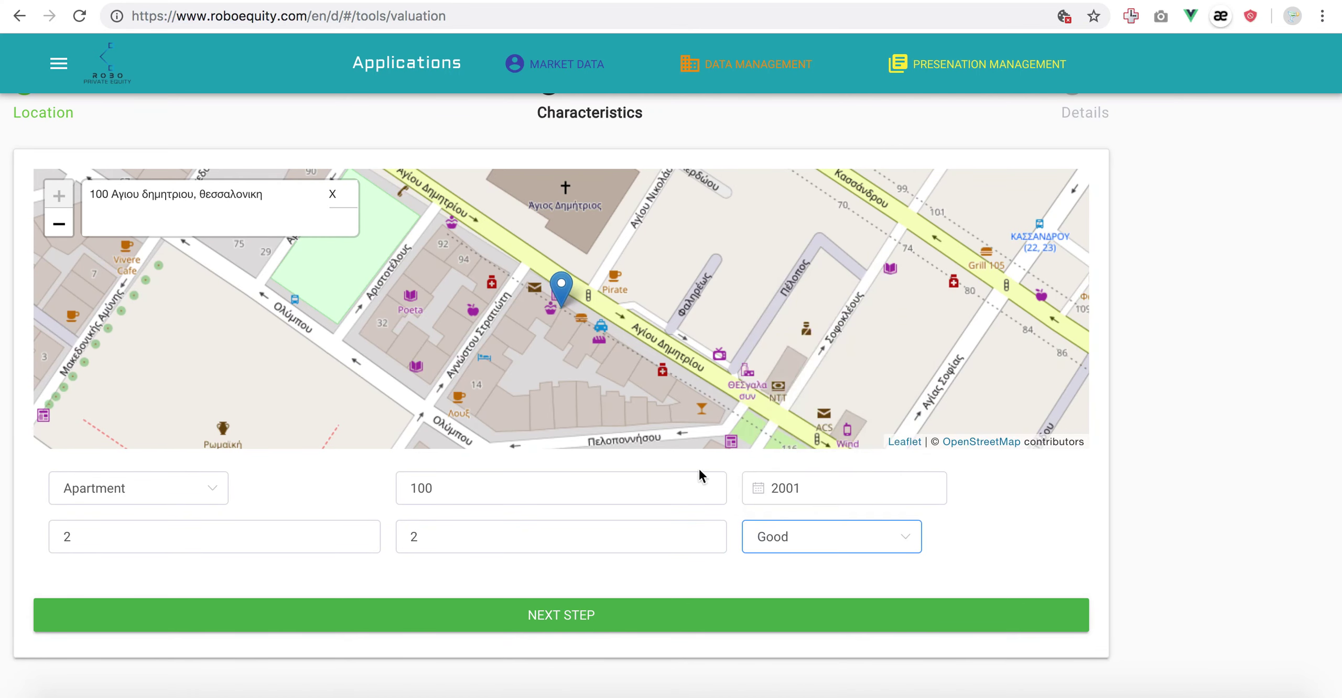
click(590, 617)
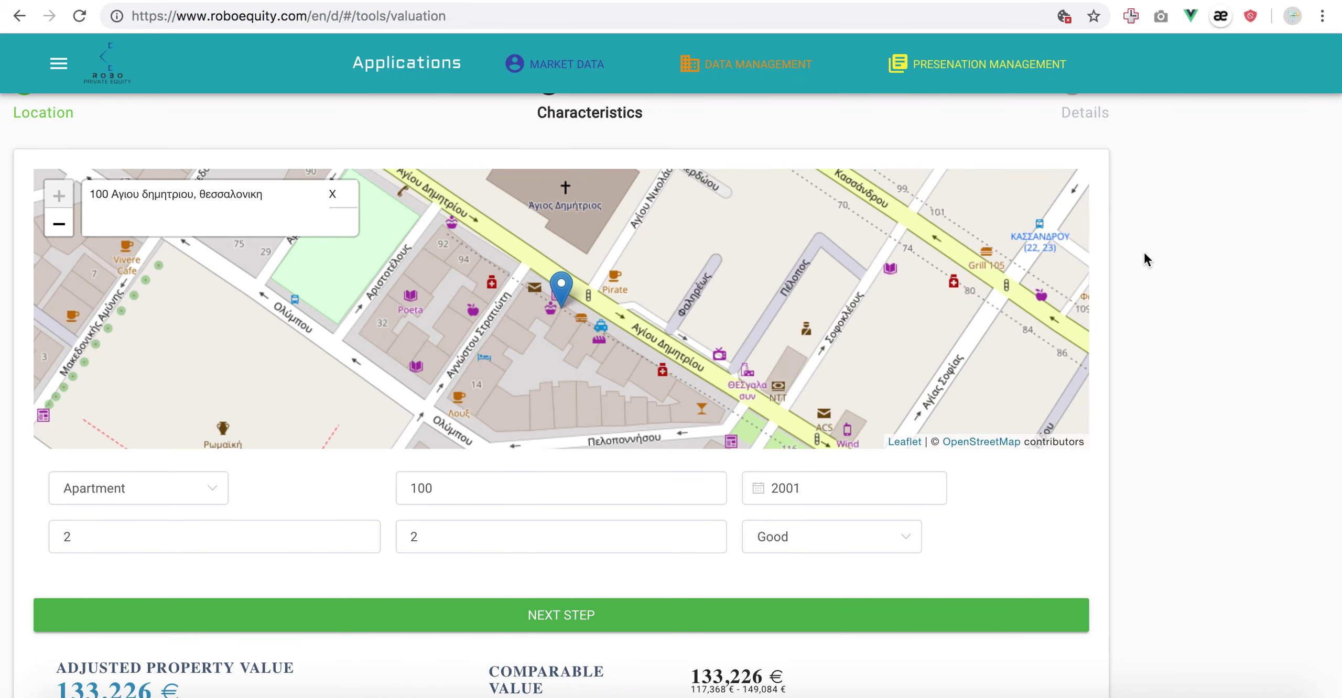
scroll(1144, 254, down, 4)
scroll(1144, 254, up, 1)
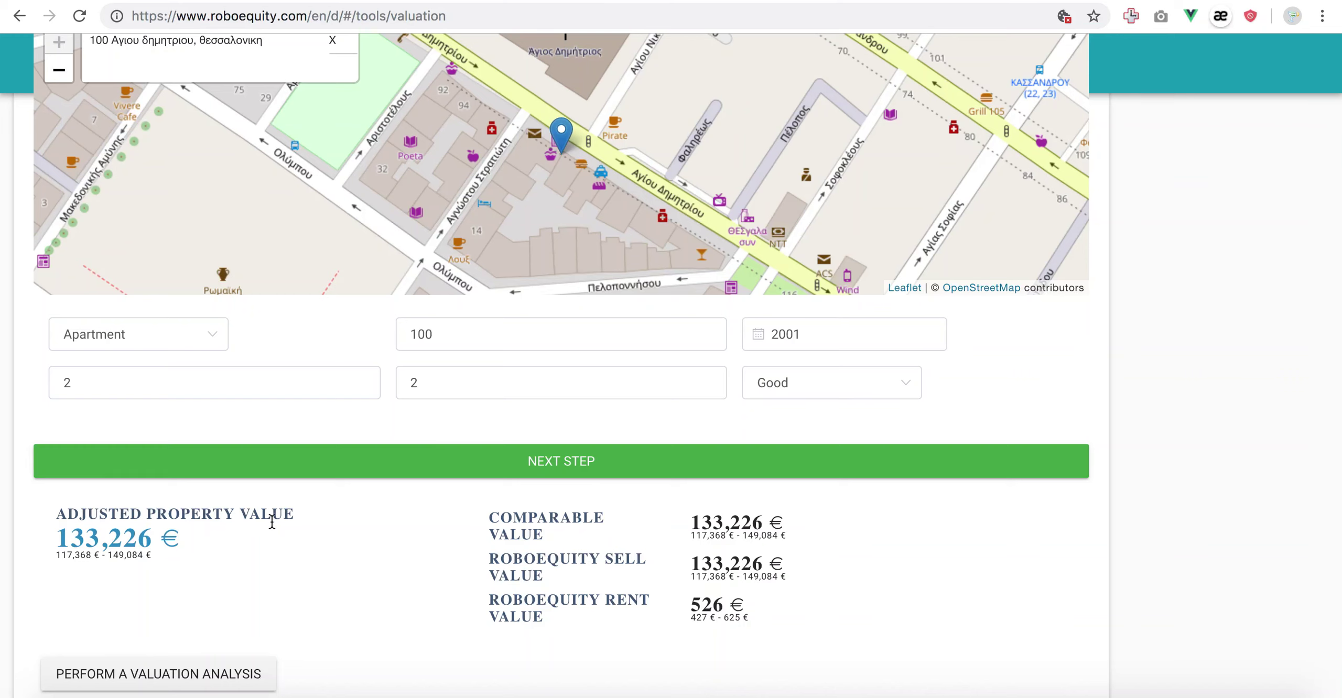
triple_click(697, 522)
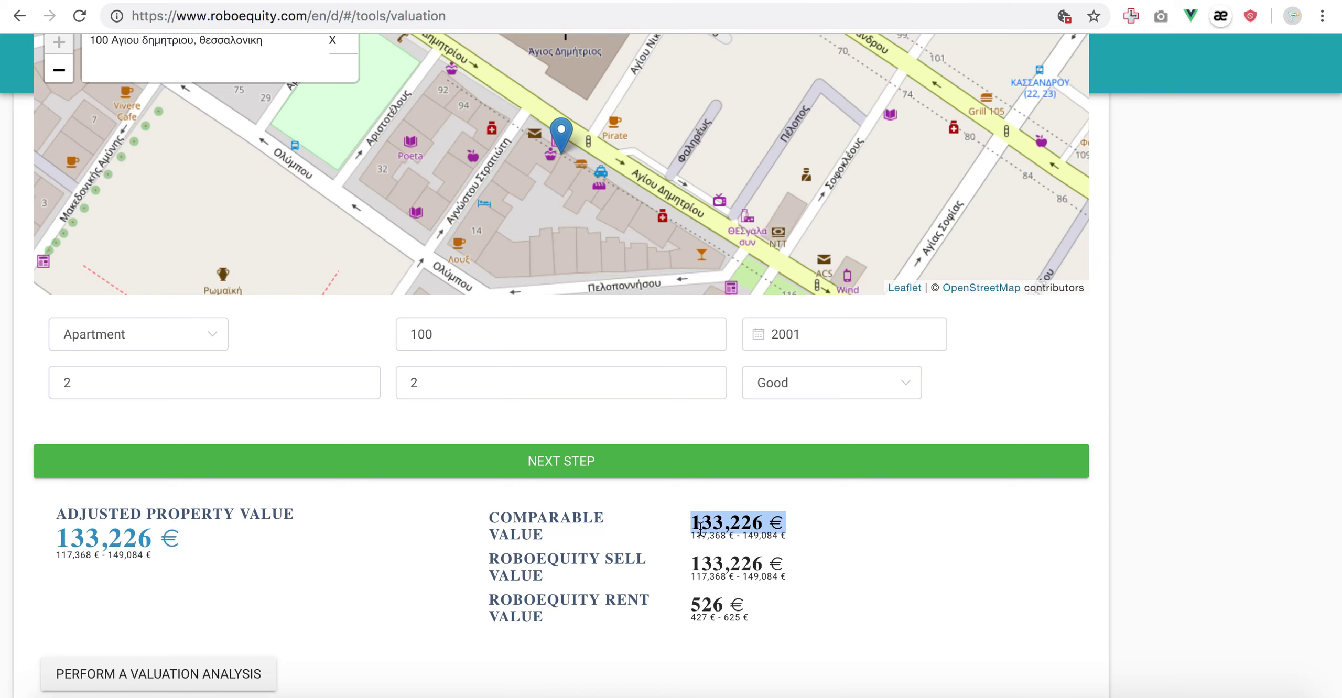
triple_click(696, 598)
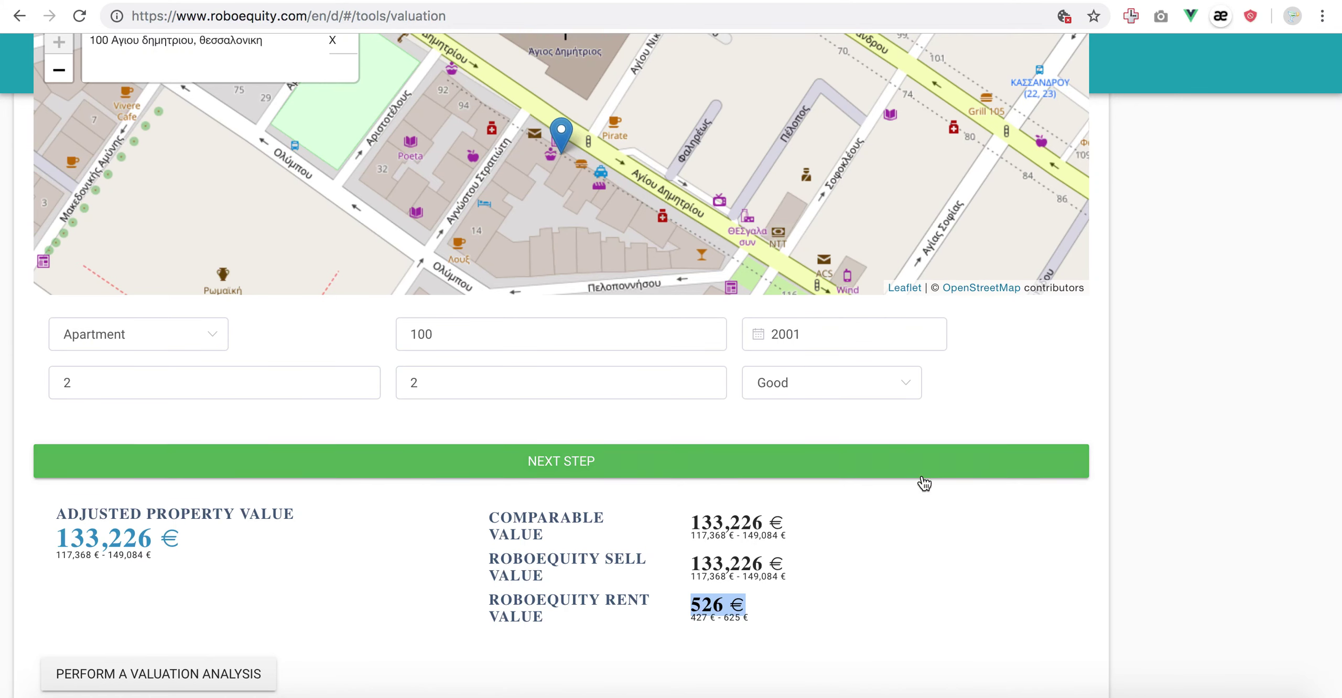
scroll(1191, 379, down, 2)
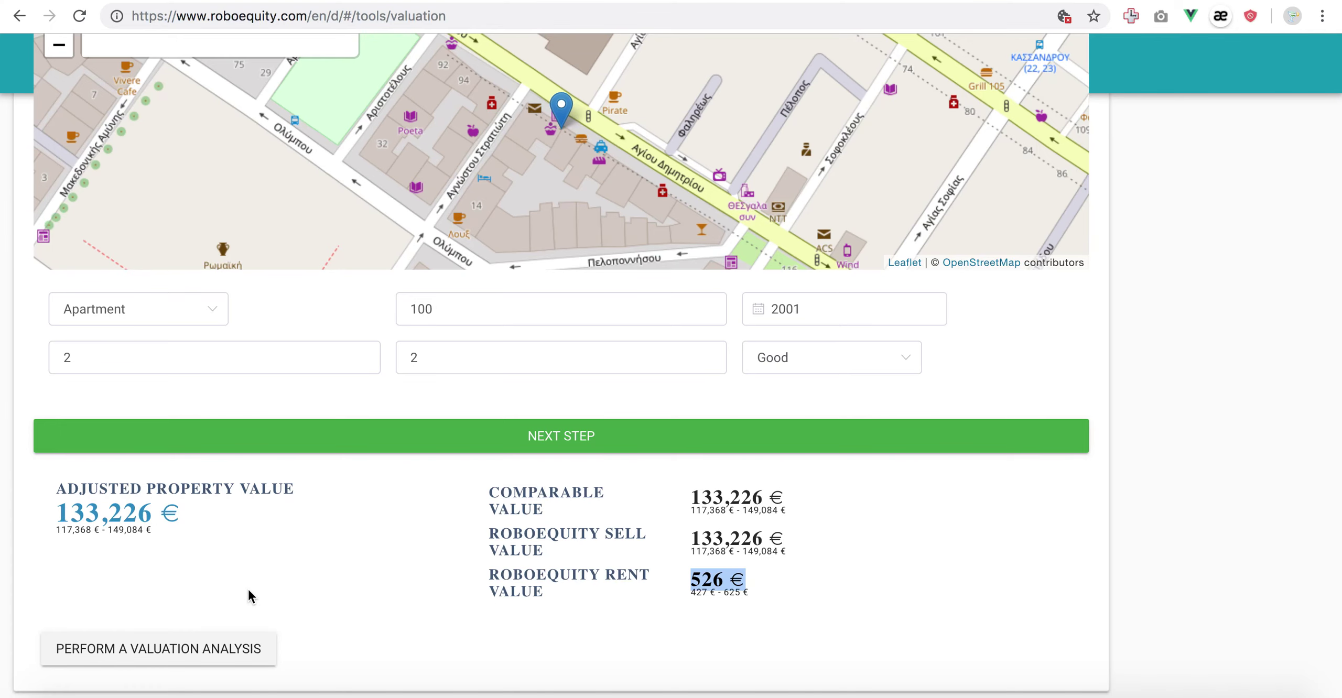
Open the full valuation report and raise Total Revenues from 526 to 531 € per period.
click(229, 648)
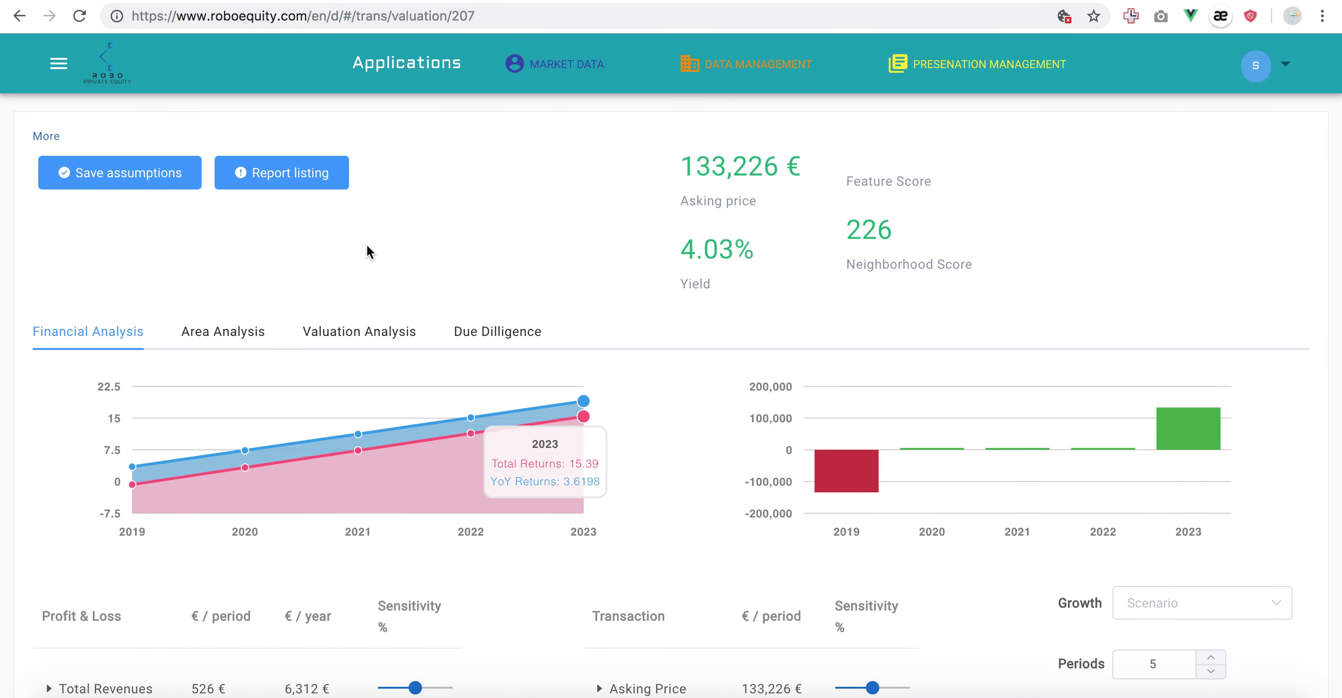
scroll(366, 246, down, 1)
scroll(818, 480, down, 3)
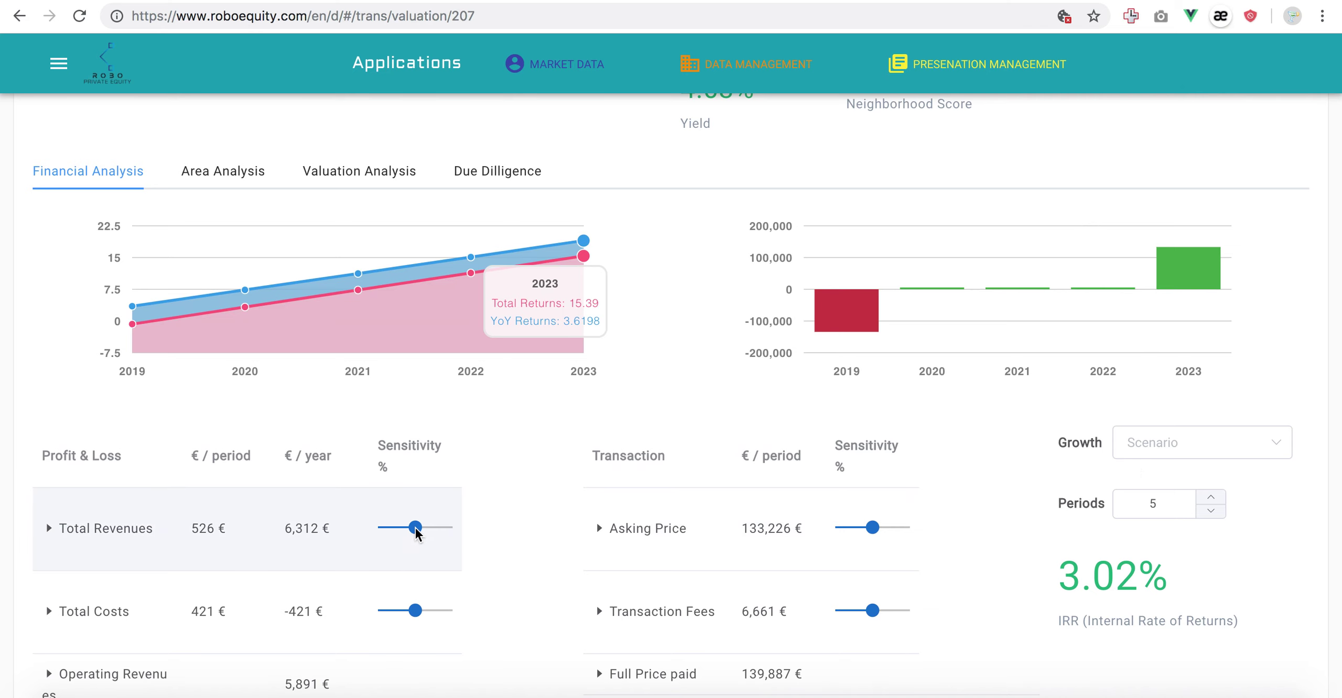
double_click(203, 529)
drag(412, 531, 417, 530)
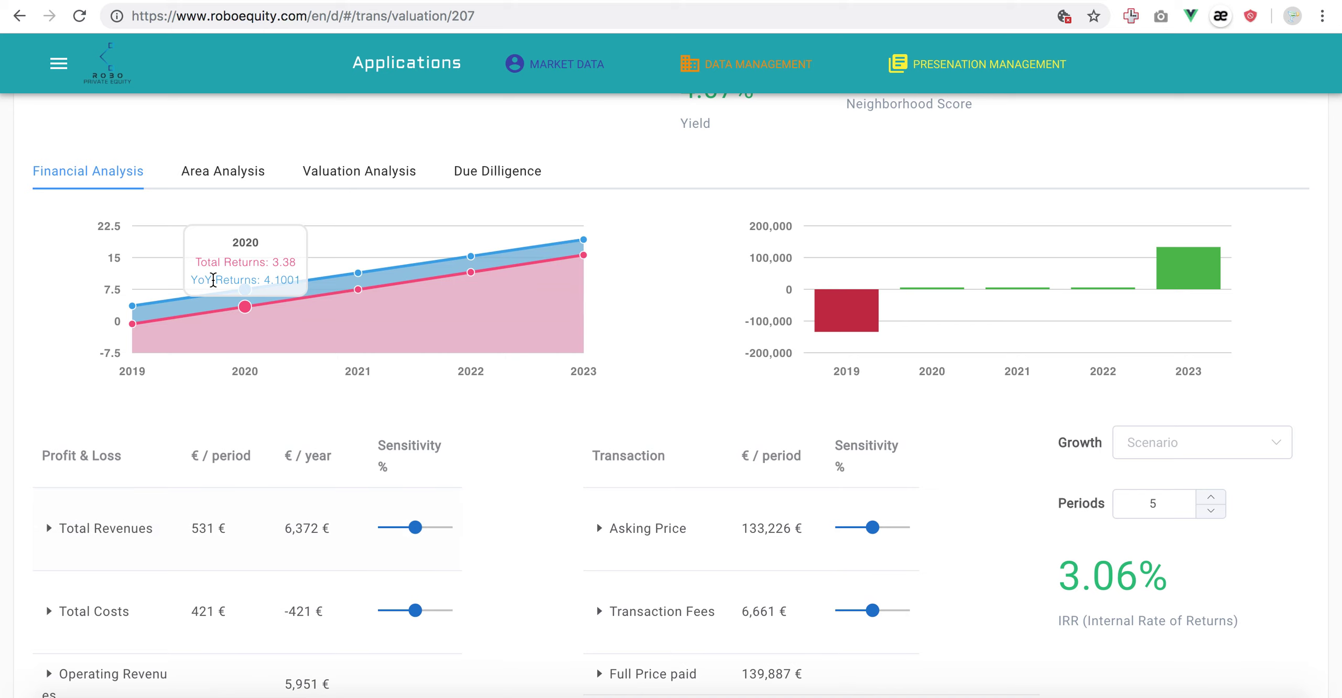
Show Area Analysis and browse the amenities map and Business and POIs by distance table.
click(237, 184)
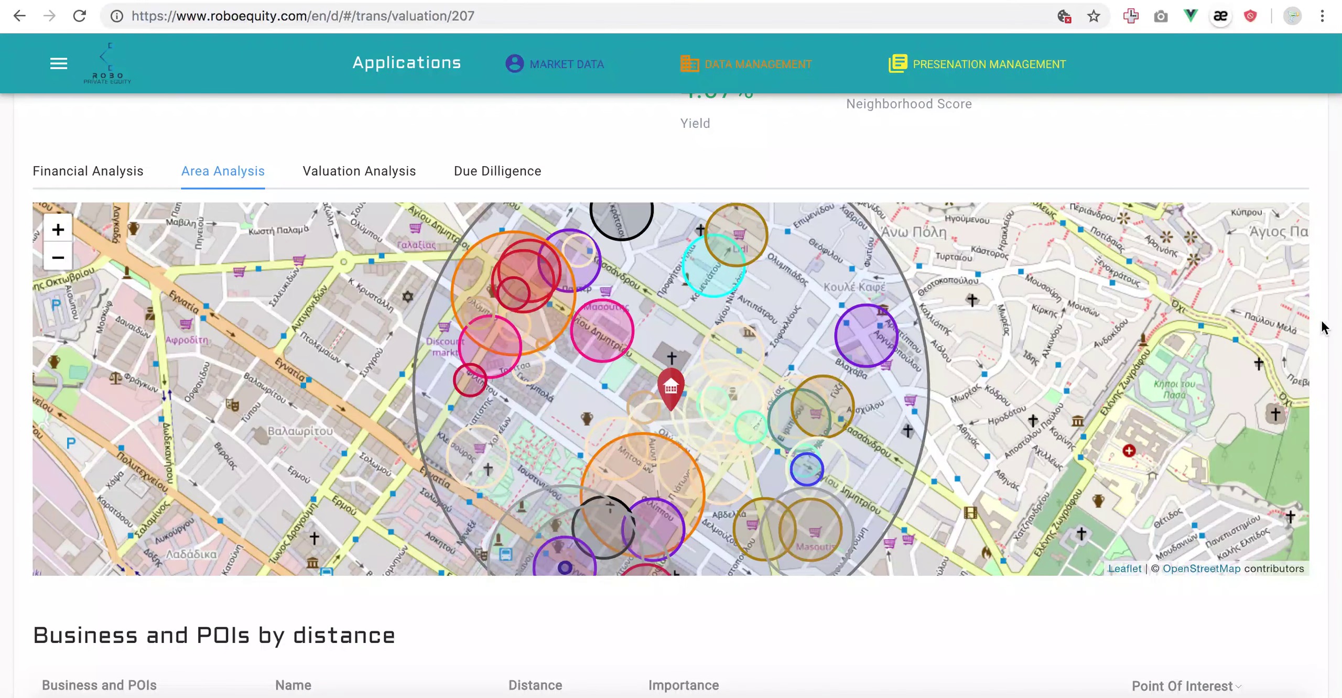
scroll(1325, 327, down, 1)
scroll(1322, 326, down, 6)
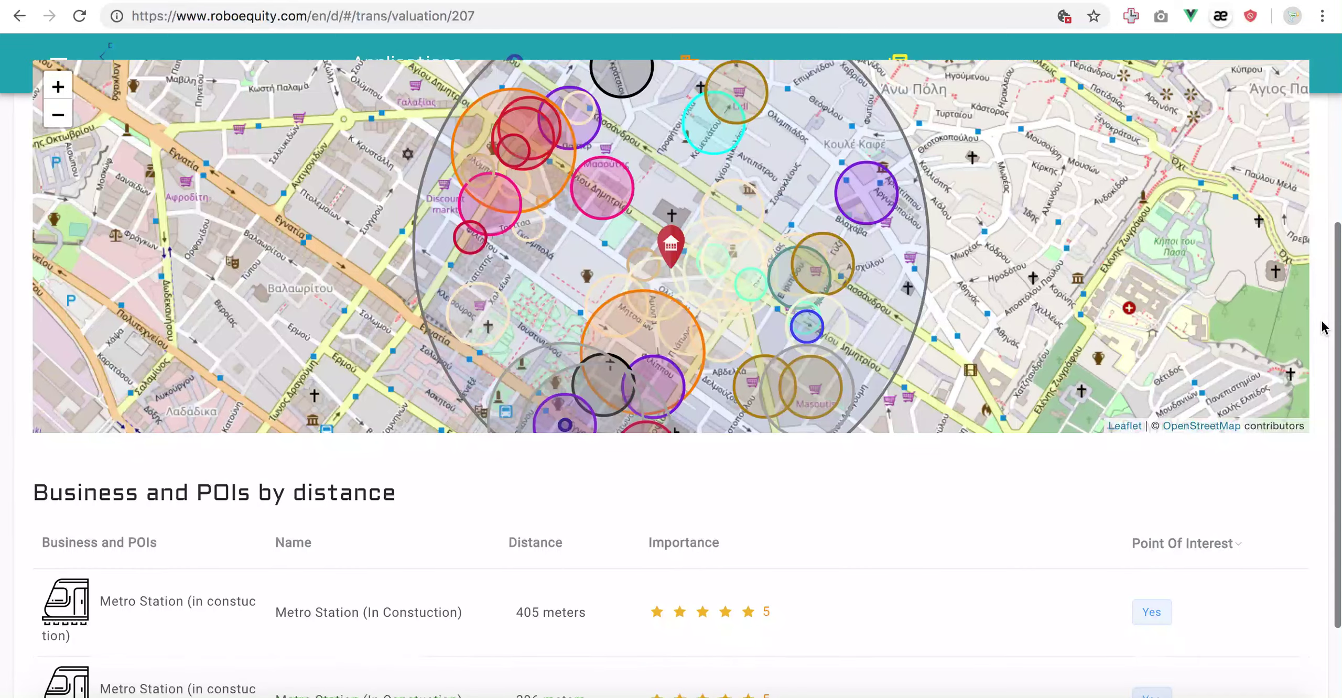
scroll(1232, 490, down, 5)
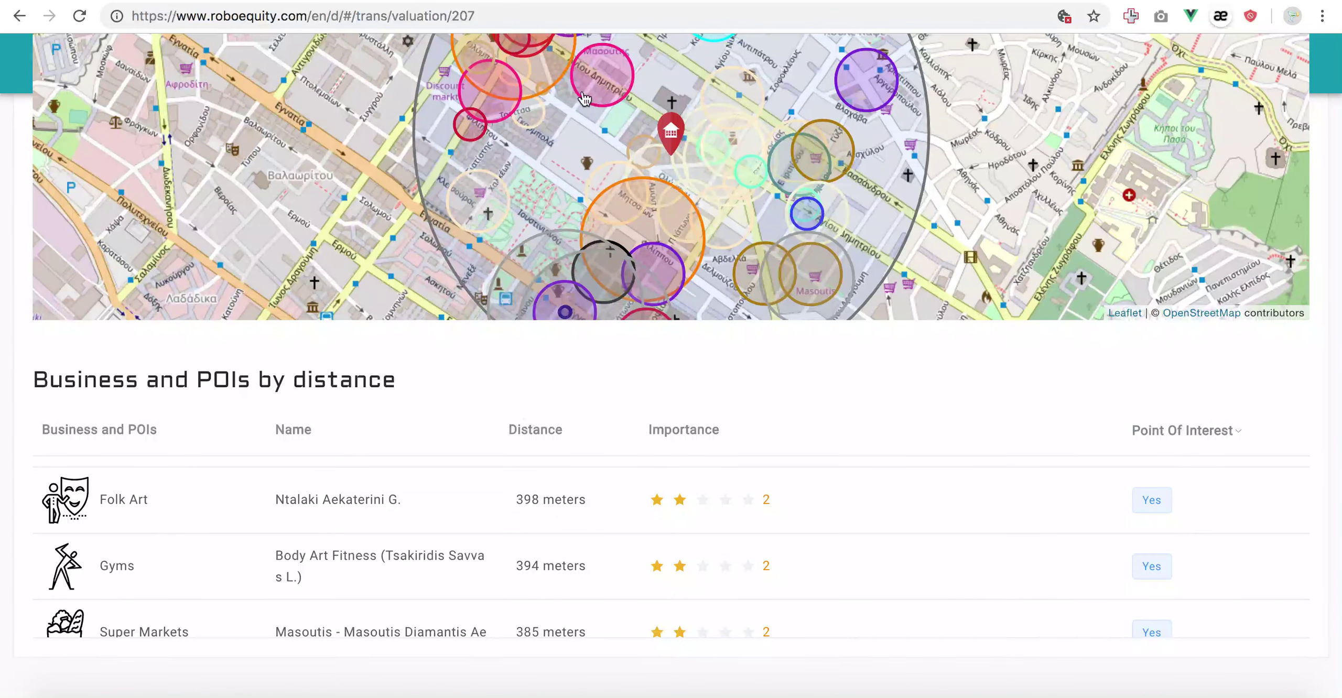
scroll(1321, 330, up, 5)
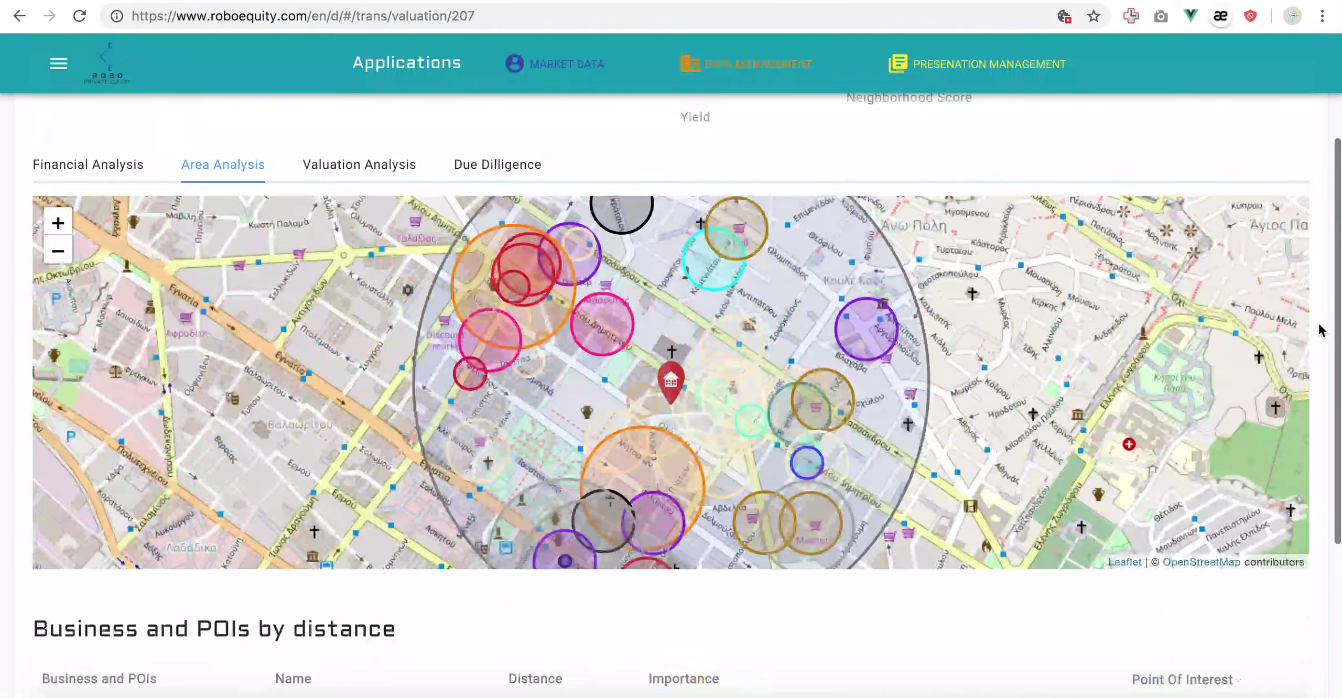
Open Valuation Analysis and select the 230000 and 17000 sales as comparable transactions.
click(378, 163)
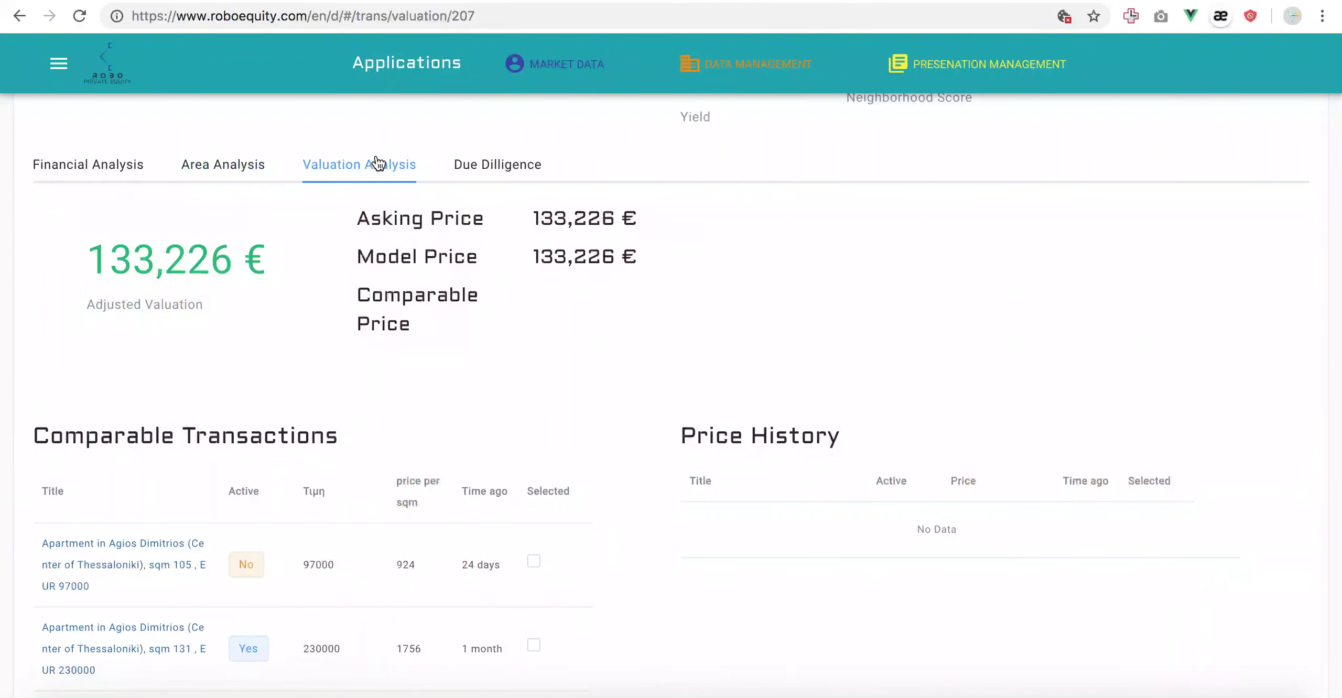
scroll(605, 336, down, 4)
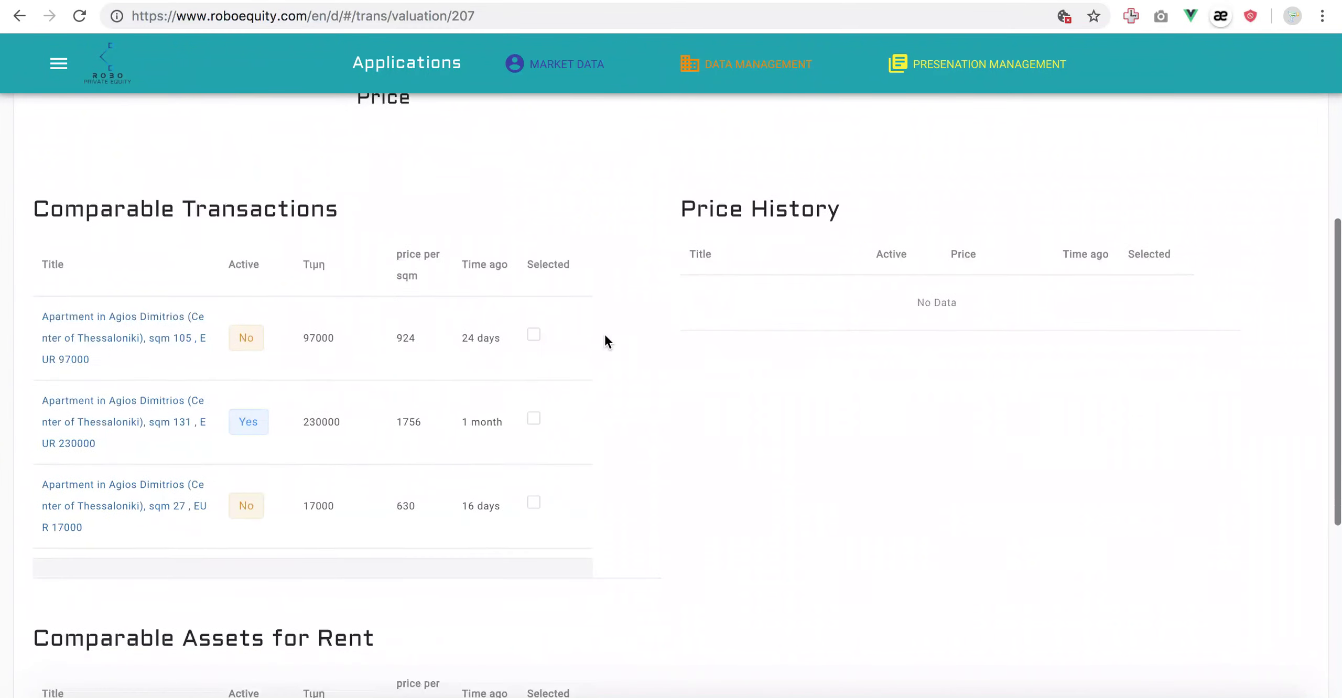
click(385, 338)
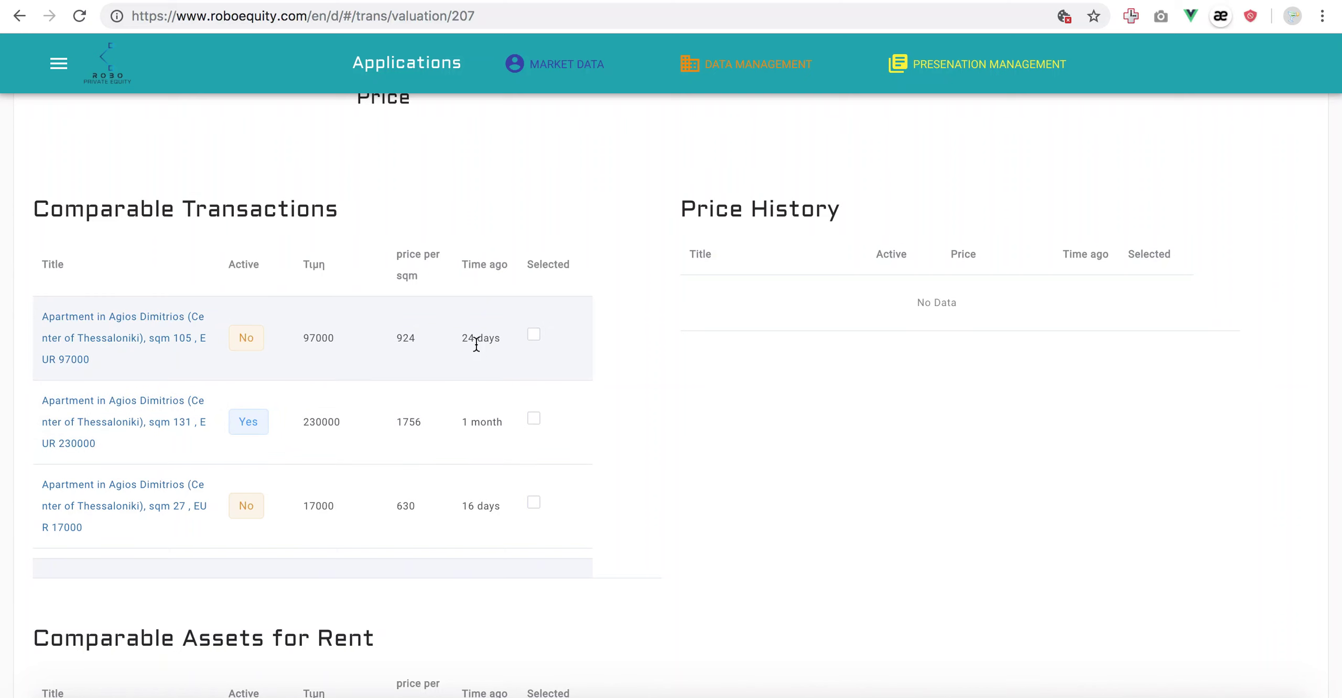
scroll(475, 412, down, 2)
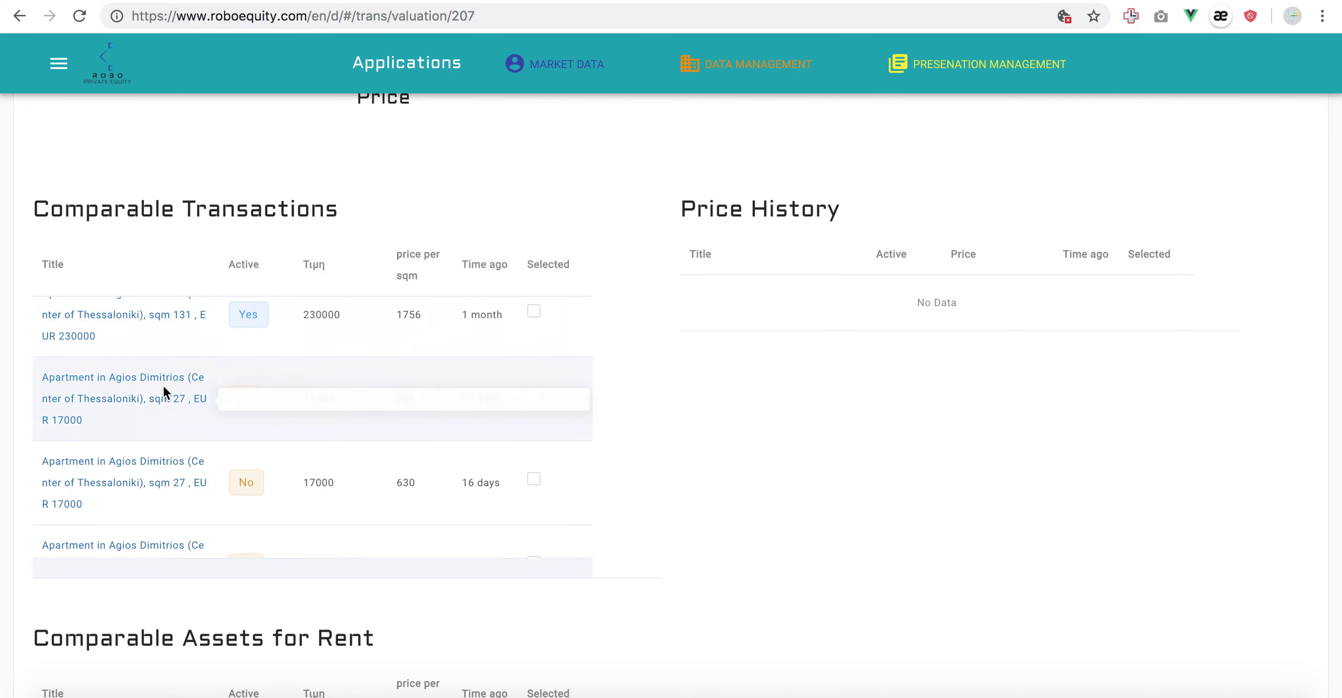
click(535, 311)
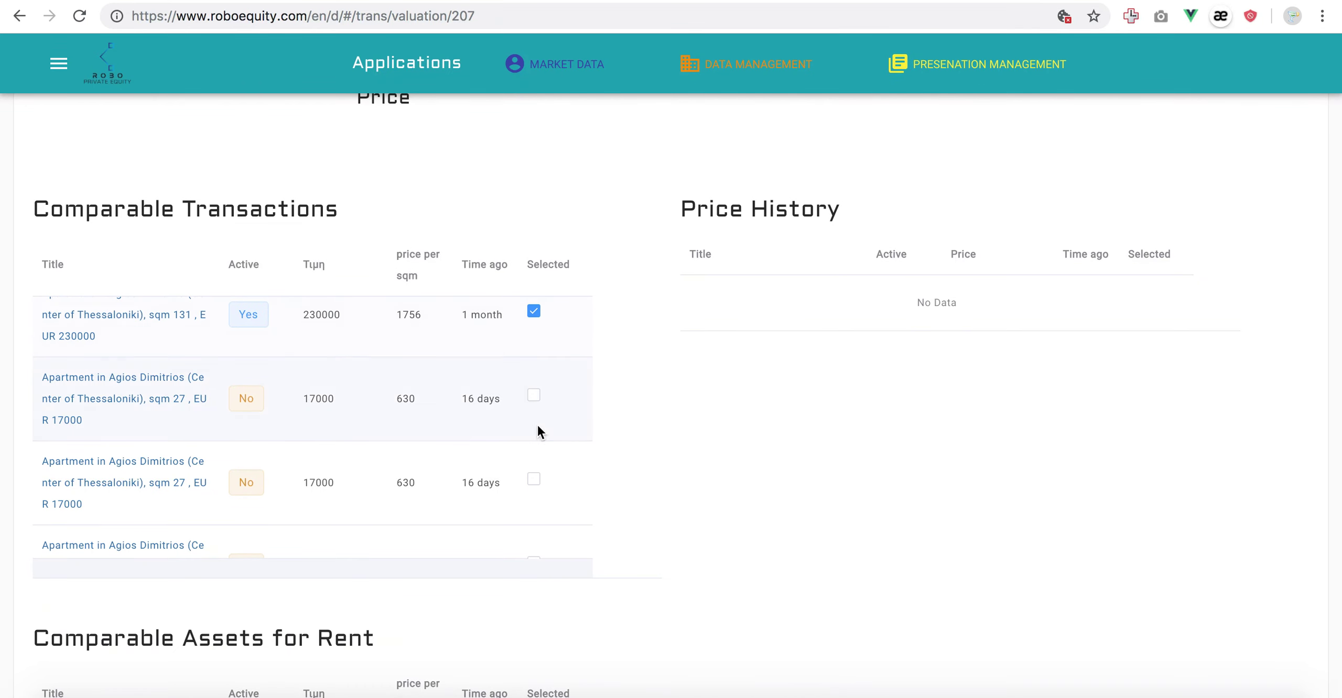
scroll(536, 406, down, 2)
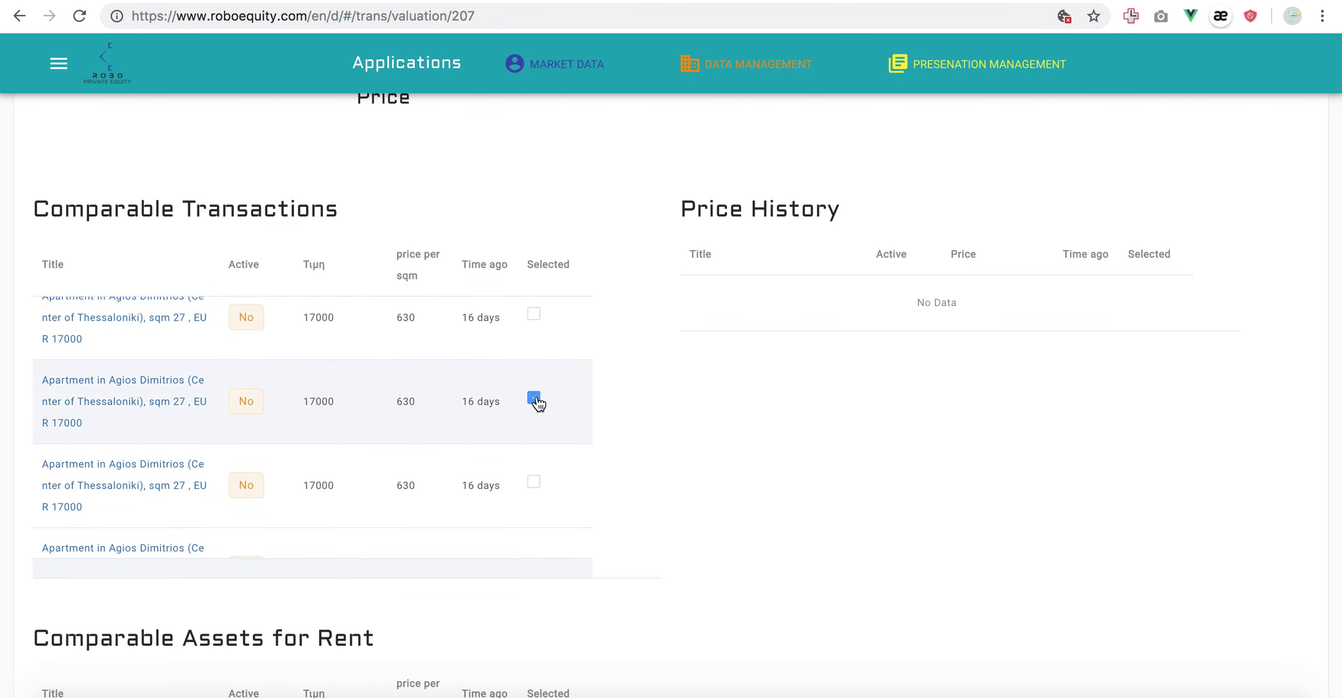
scroll(537, 401, down, 2)
click(534, 412)
scroll(608, 409, down, 4)
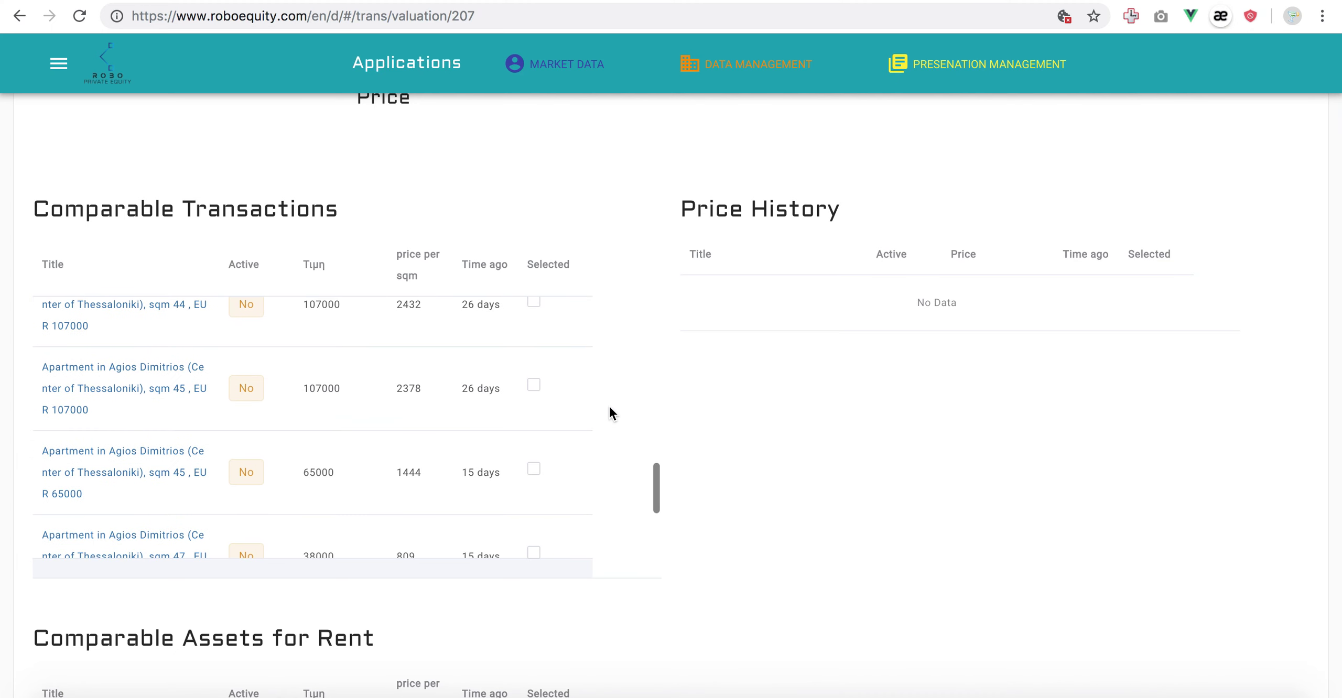
scroll(685, 443, down, 5)
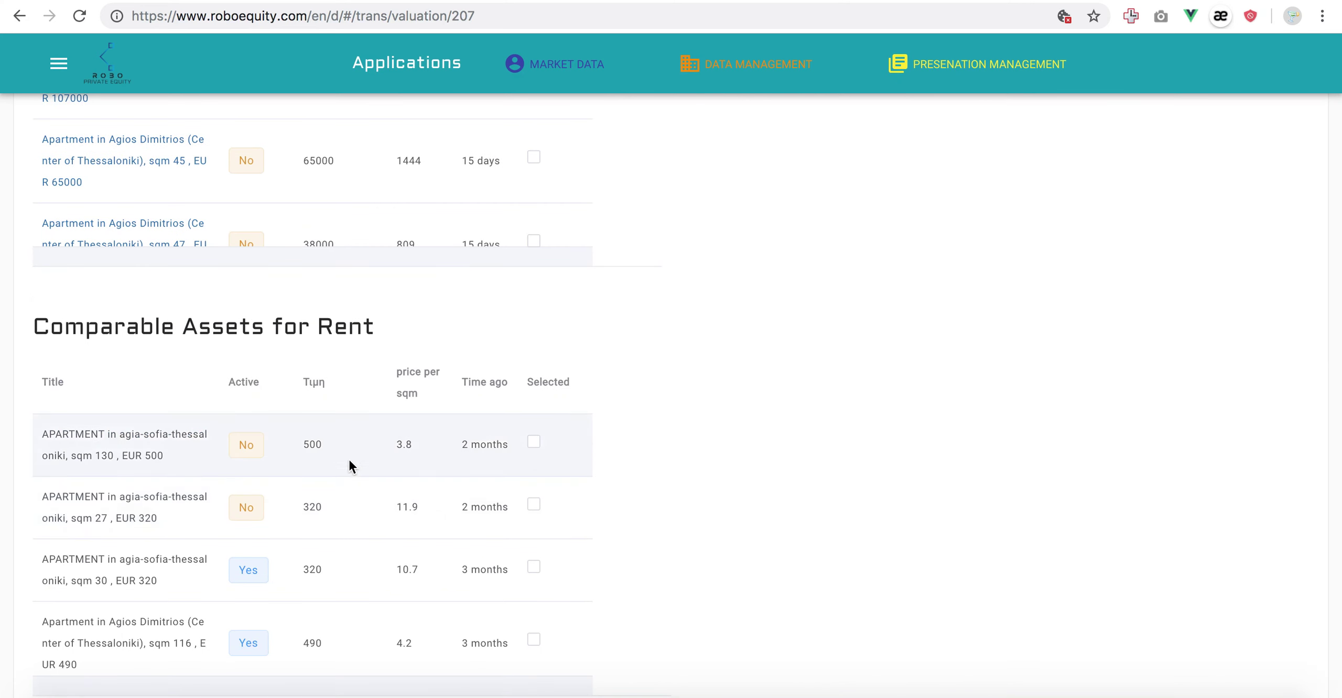
Select the 500, 320 and 200 rentals as comparables, then review the 112,173 € valuation.
click(535, 443)
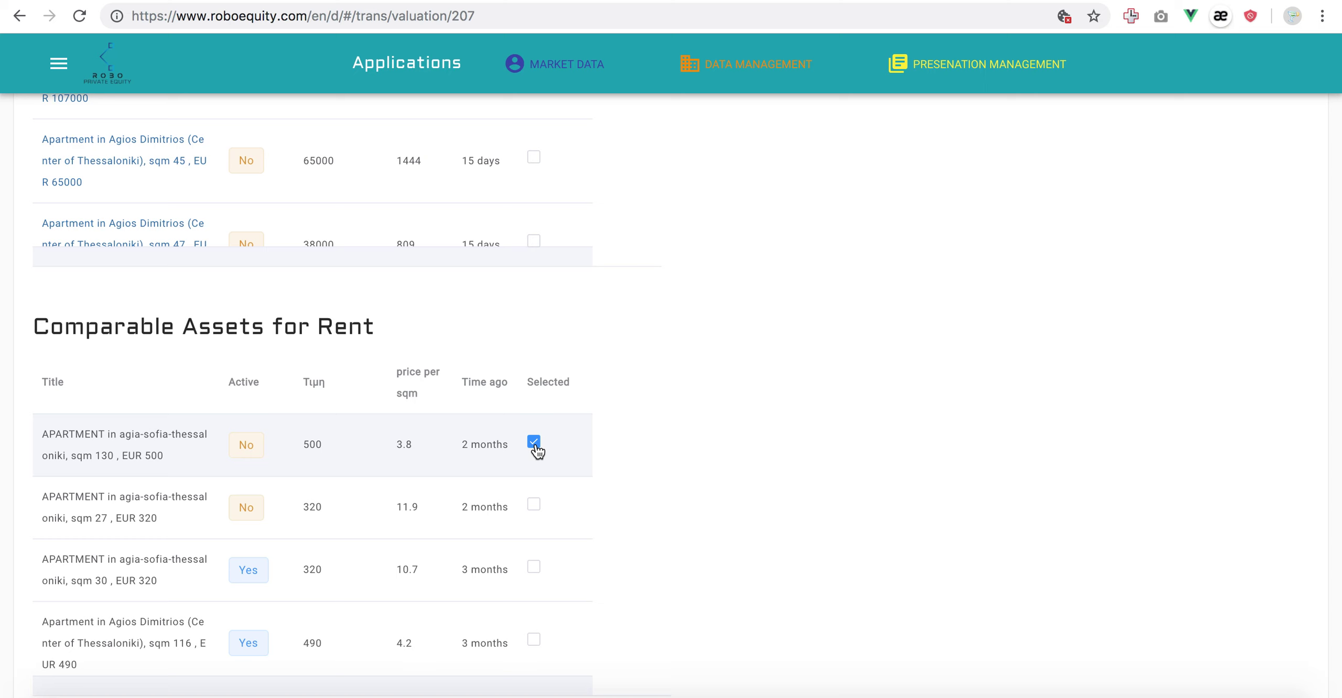
scroll(535, 558, down, 3)
click(534, 574)
scroll(534, 572, down, 4)
click(534, 545)
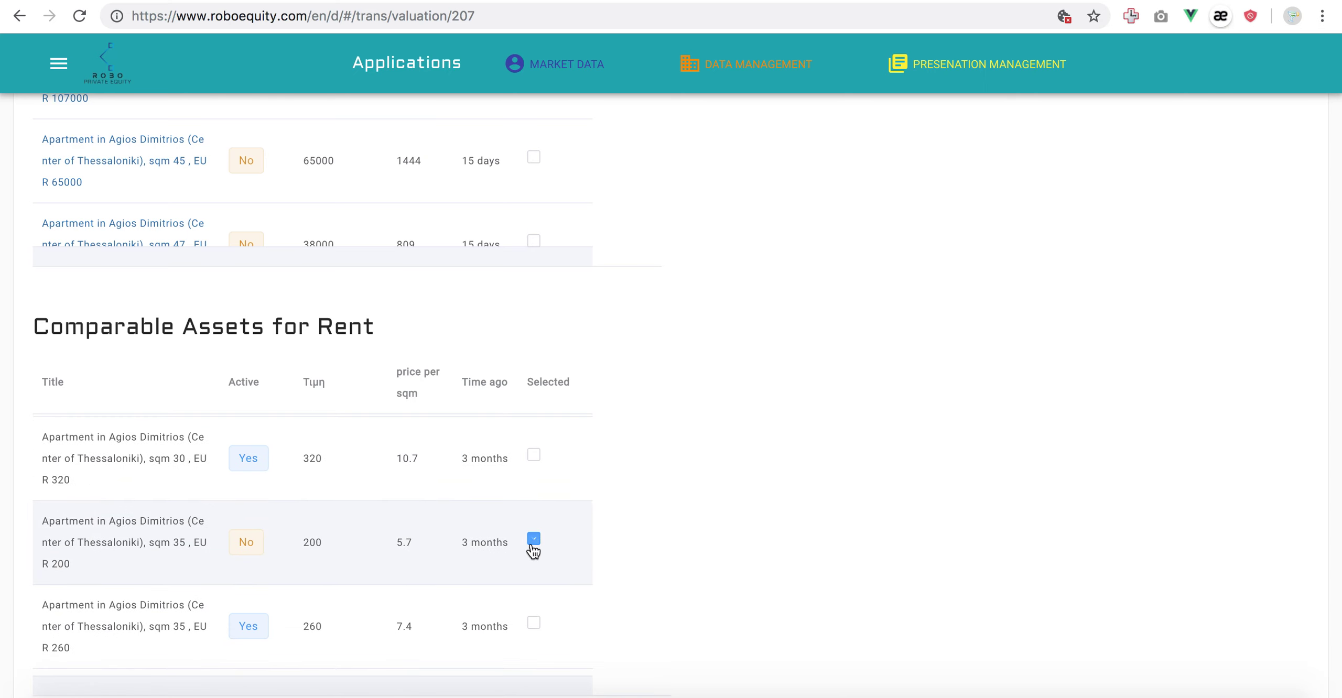
scroll(656, 446, up, 10)
scroll(655, 444, up, 2)
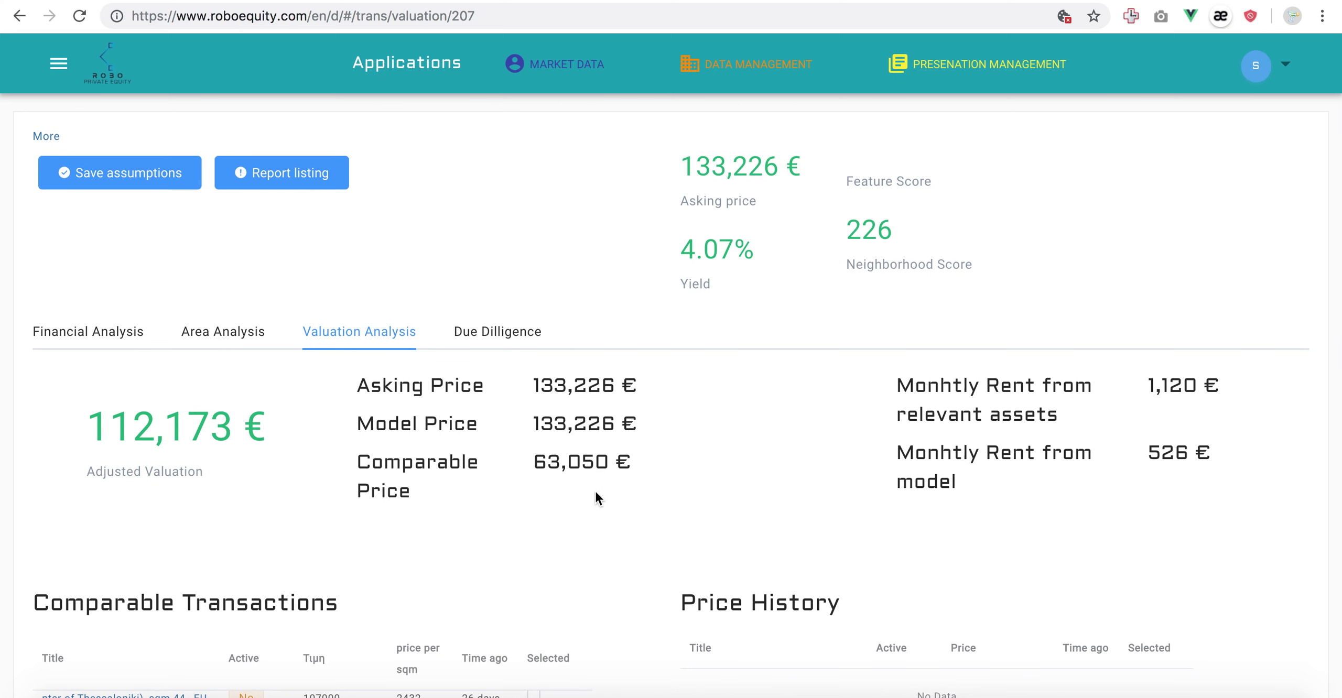
Review the valuation figures, then view Engineering, Legal, Rental Management and Commercial due-diligence services.
scroll(621, 552, down, 3)
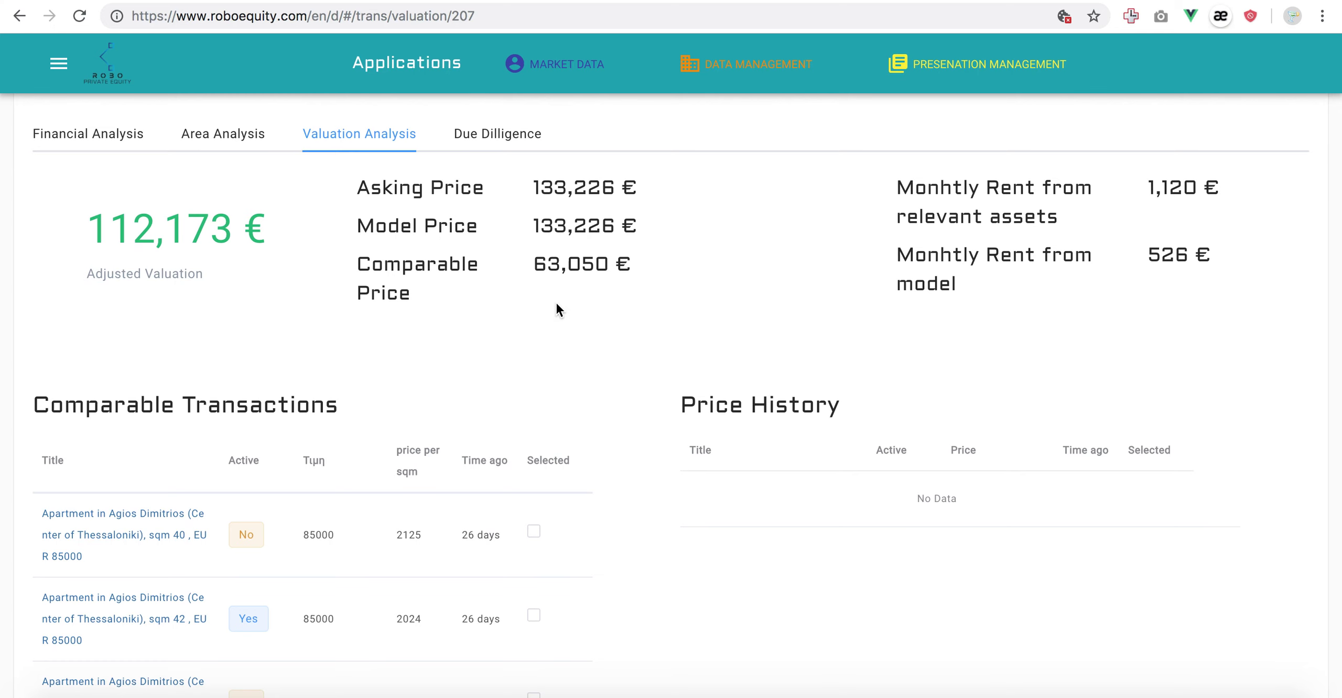
scroll(643, 341, up, 3)
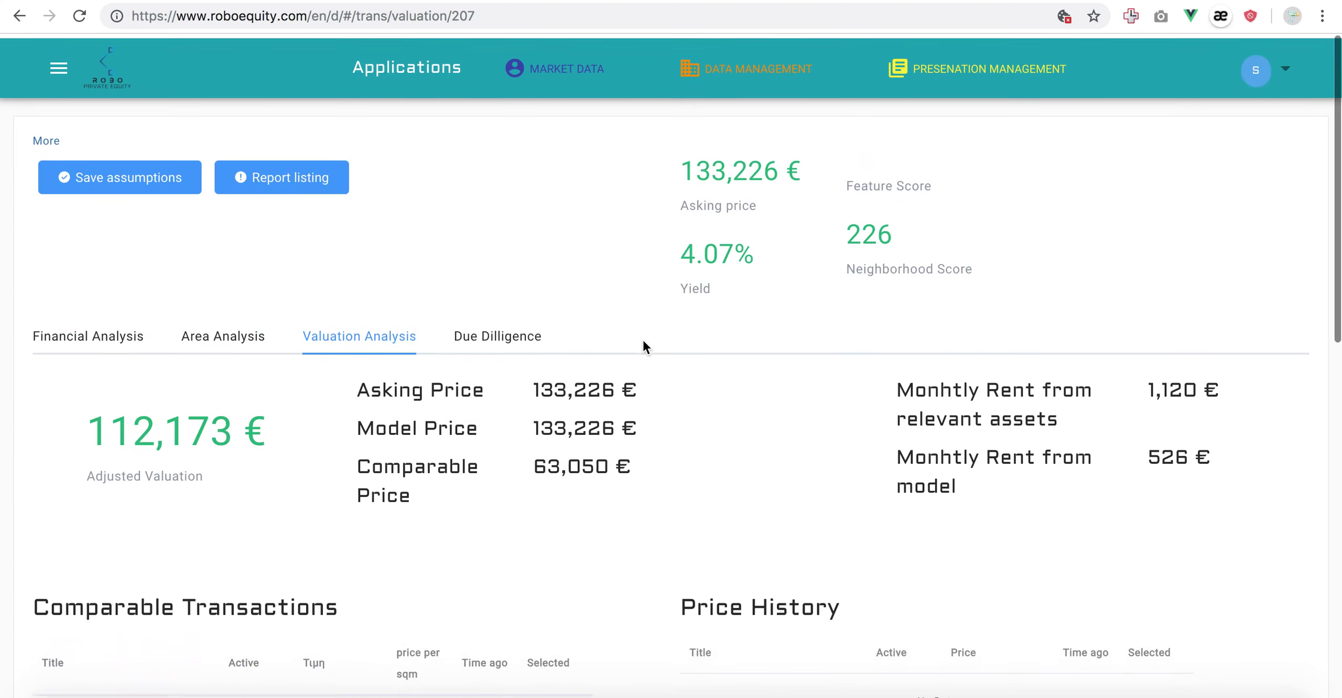
click(491, 332)
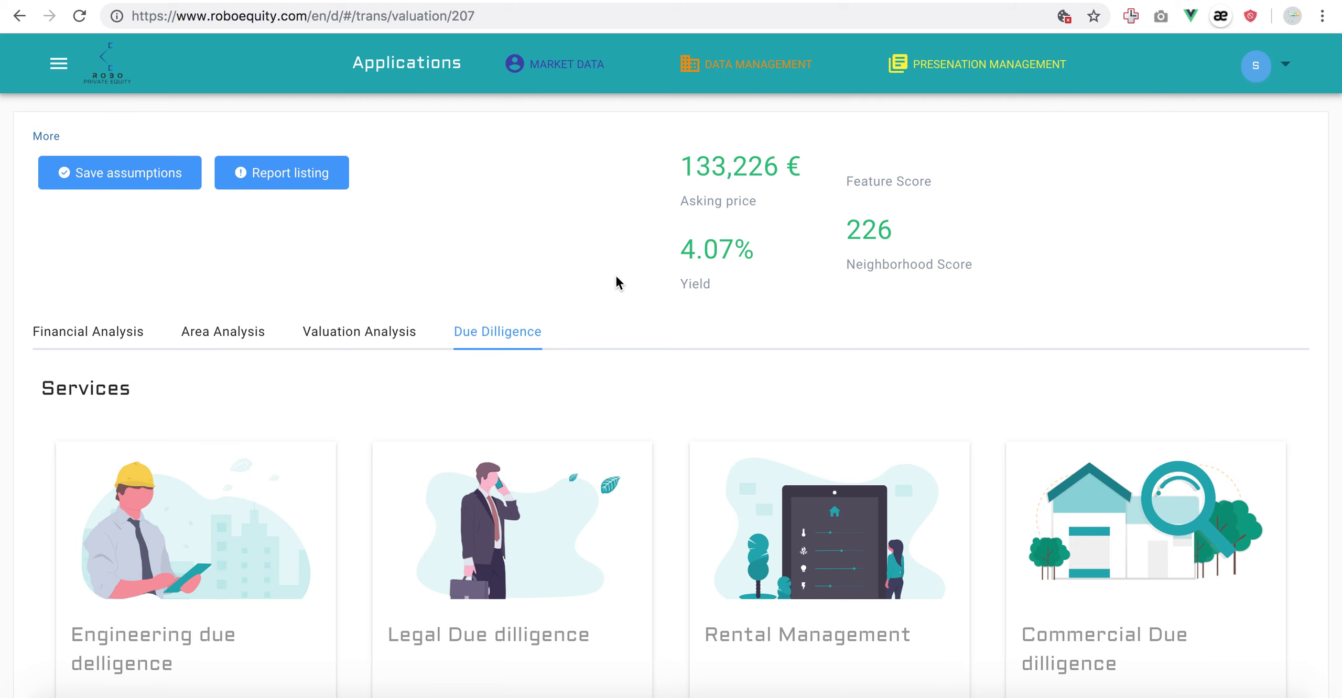
scroll(616, 277, down, 2)
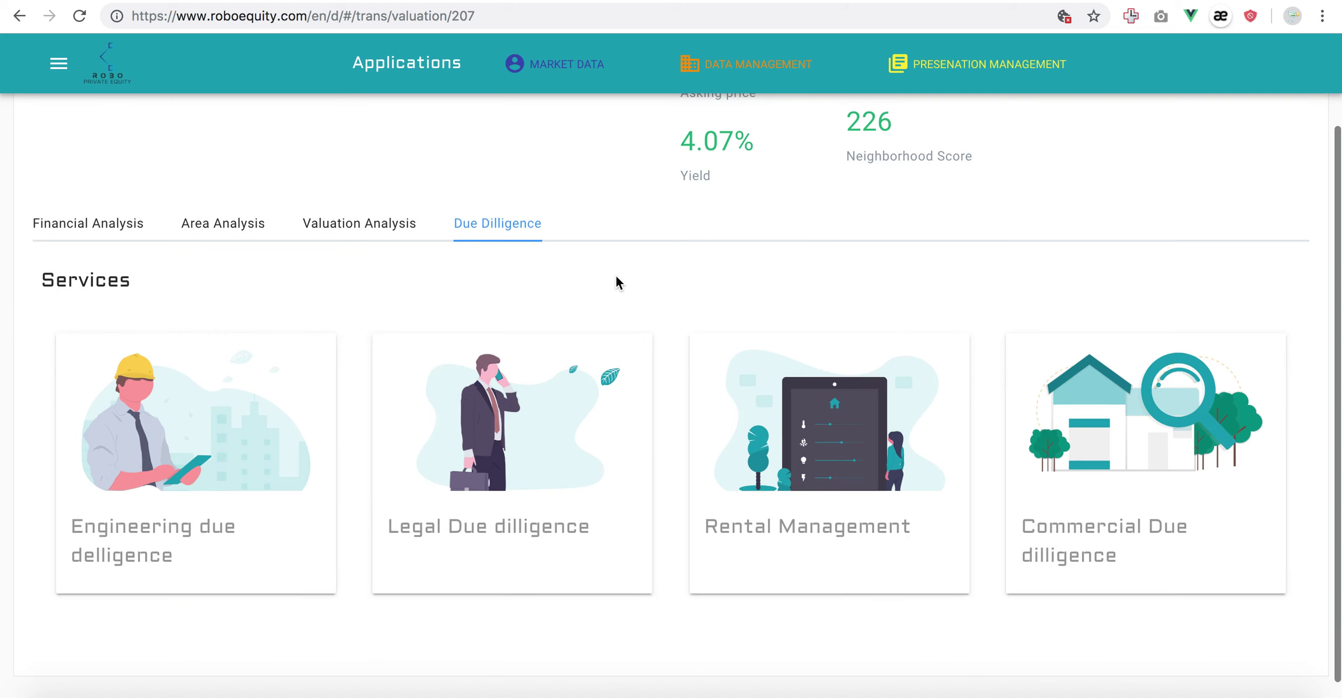
click(1070, 434)
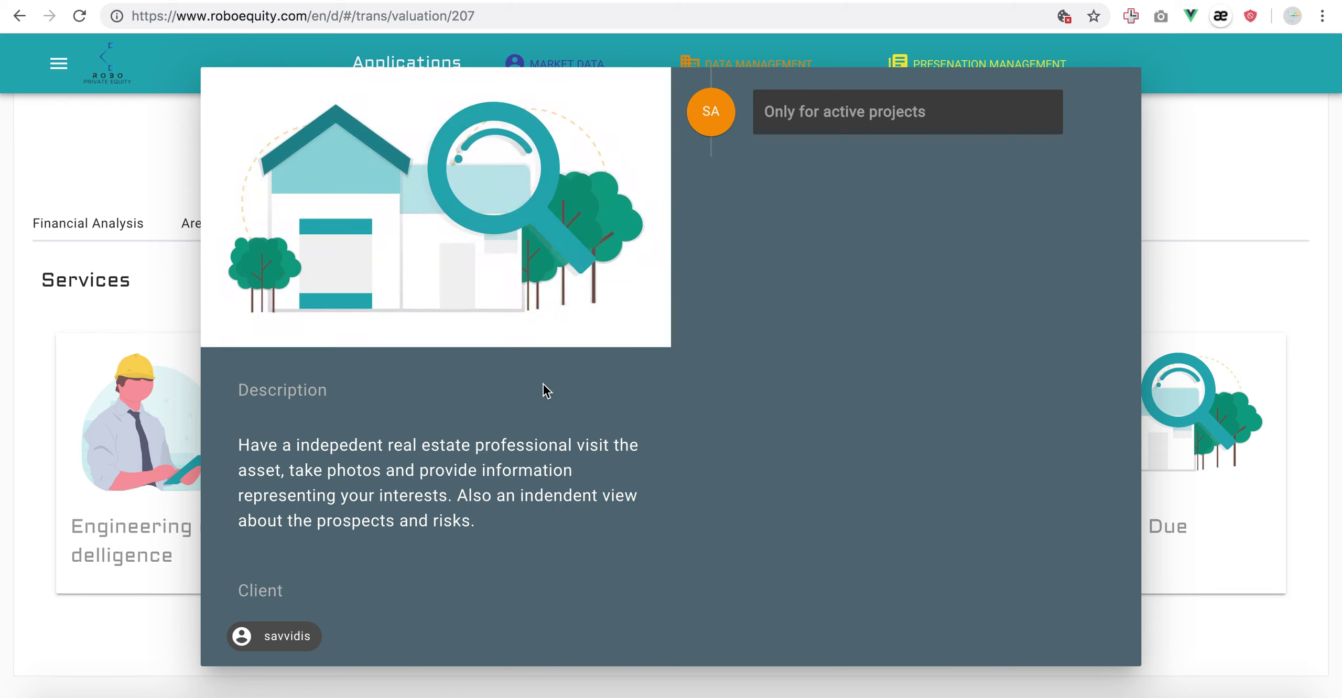
scroll(543, 390, down, 7)
scroll(546, 391, up, 7)
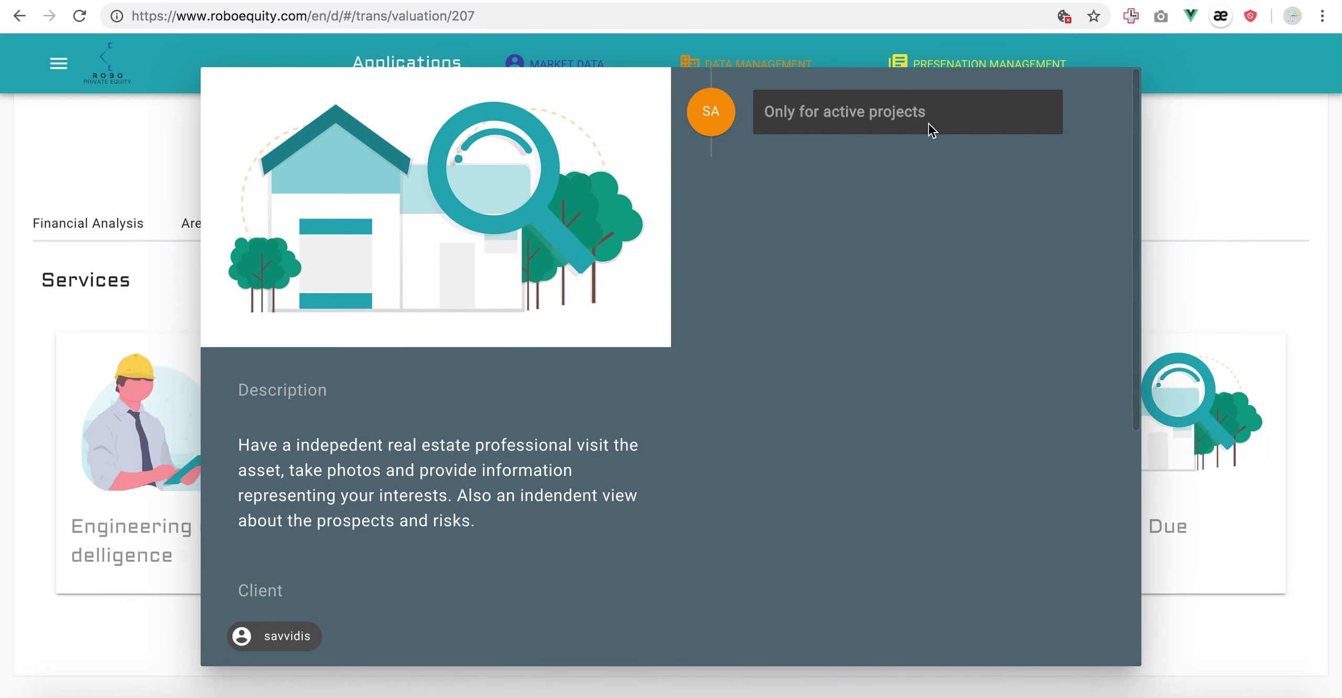
click(1200, 250)
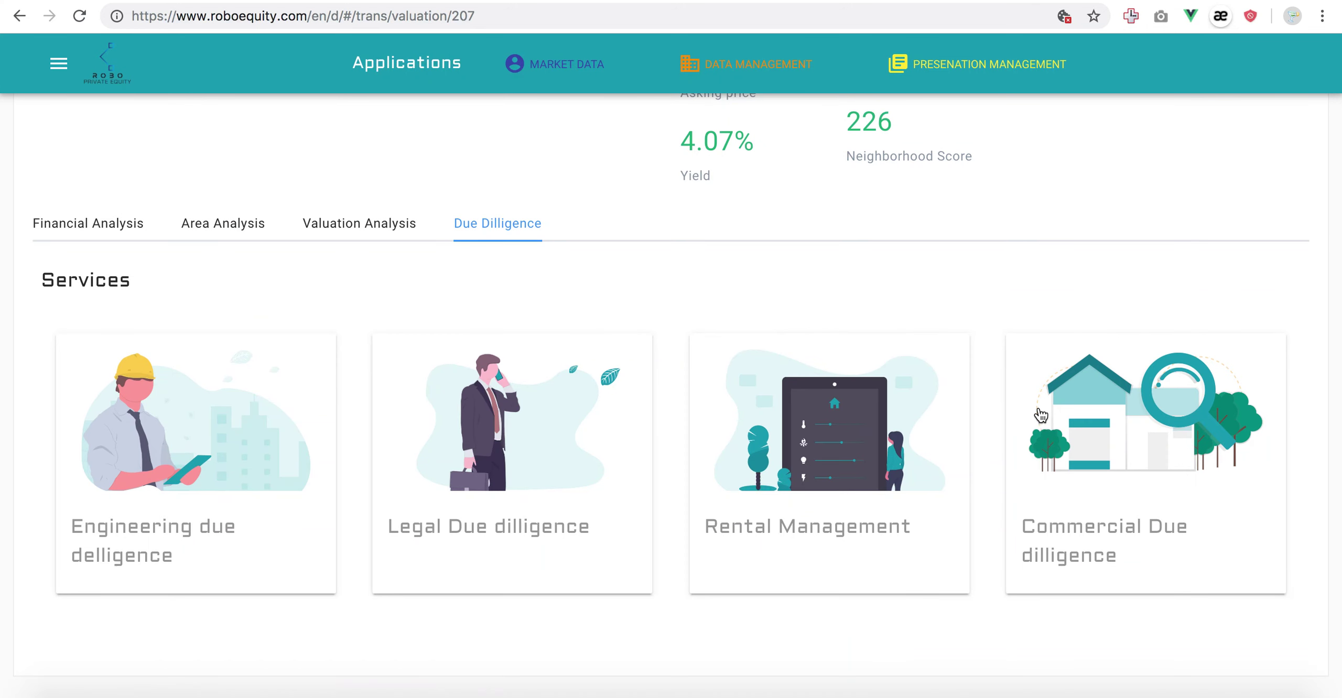